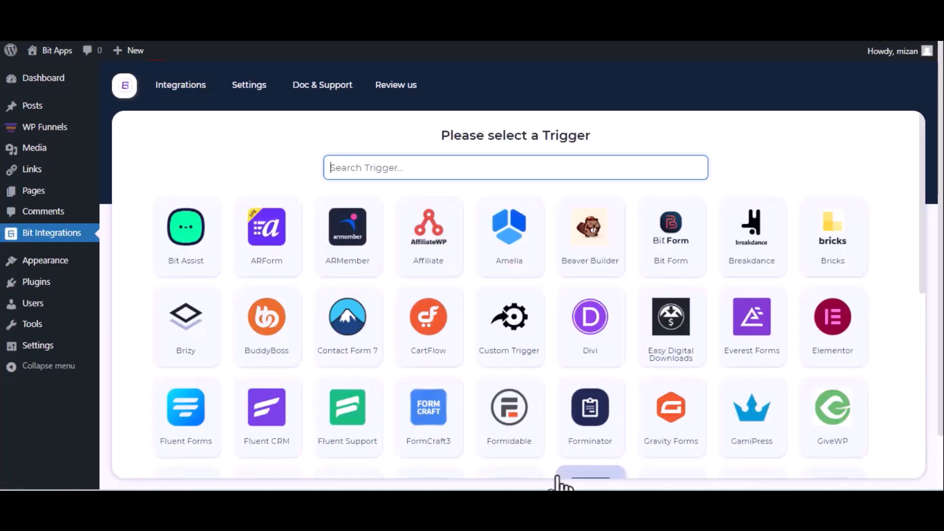
Choose WPFunnels as the trigger, copy its webhook URL and start fetching test data.
type("wp")
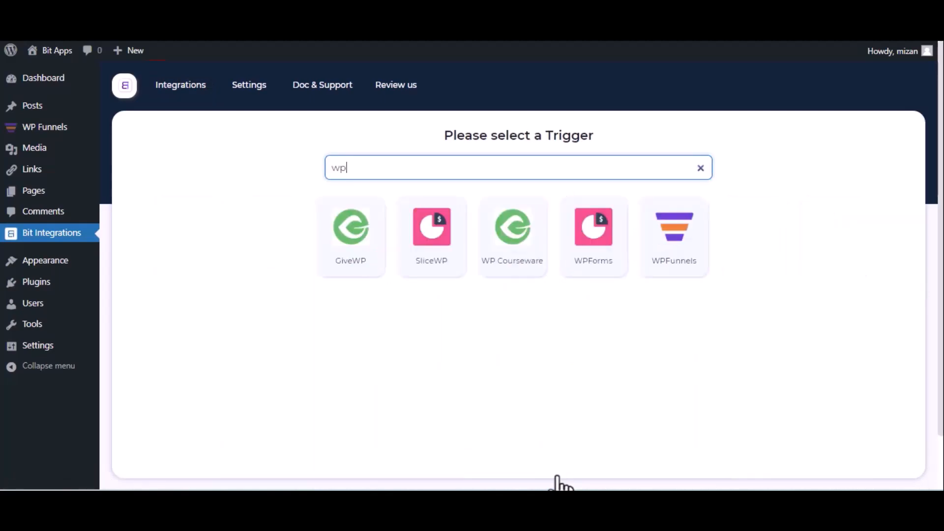
left_click(661, 260)
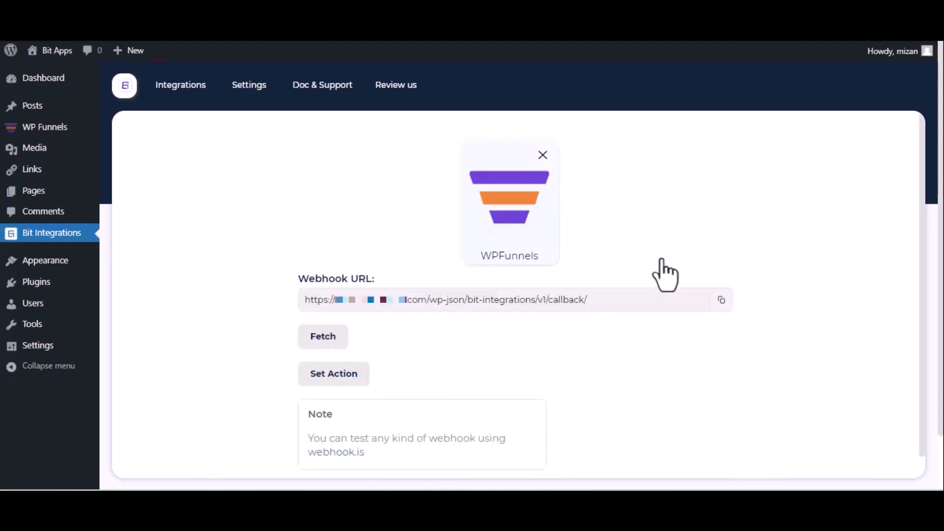
left_click(720, 301)
left_click(312, 347)
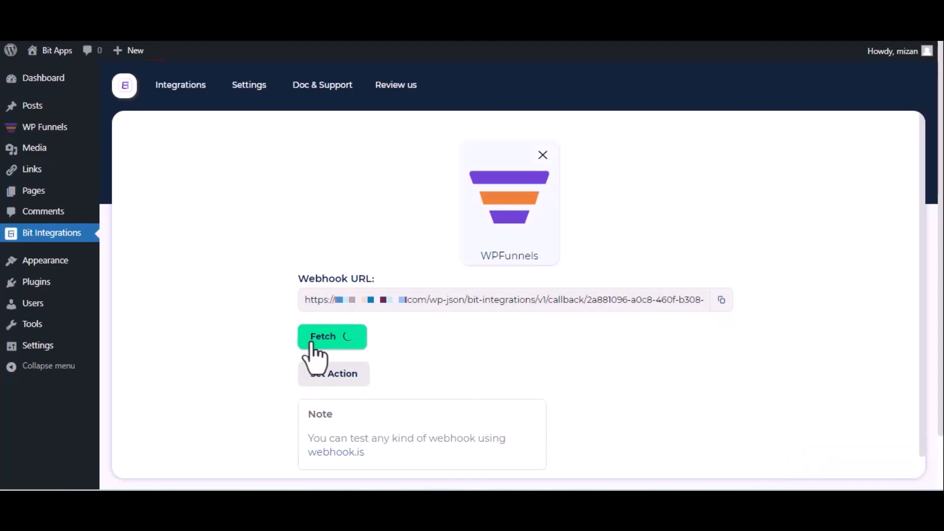
key("ctrl+Tab")
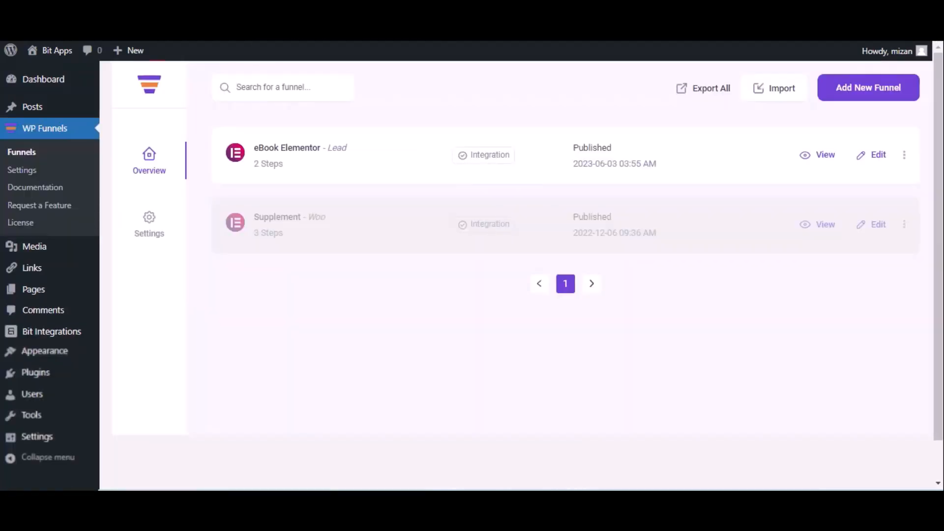
Add a webhook named 'Bit Integrations' to the eBook Elementor funnel with the copied request URL.
left_click(878, 155)
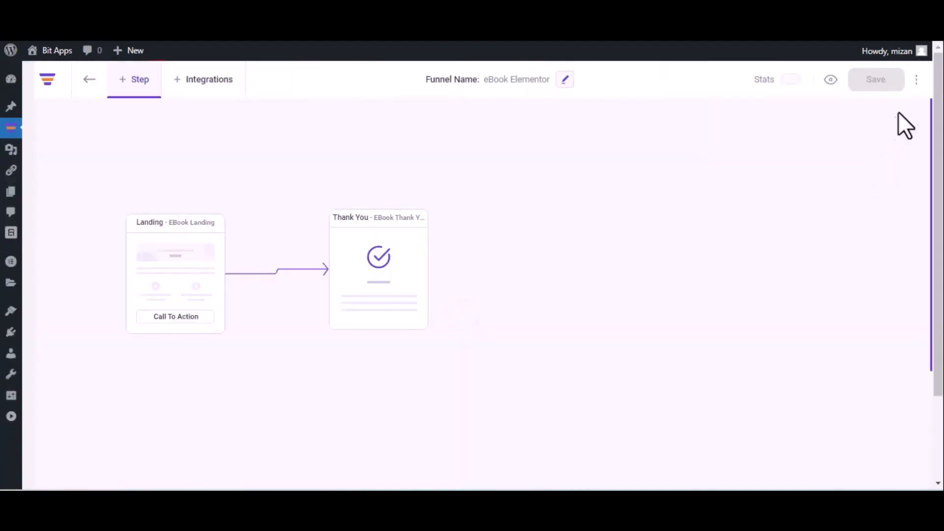
left_click(917, 80)
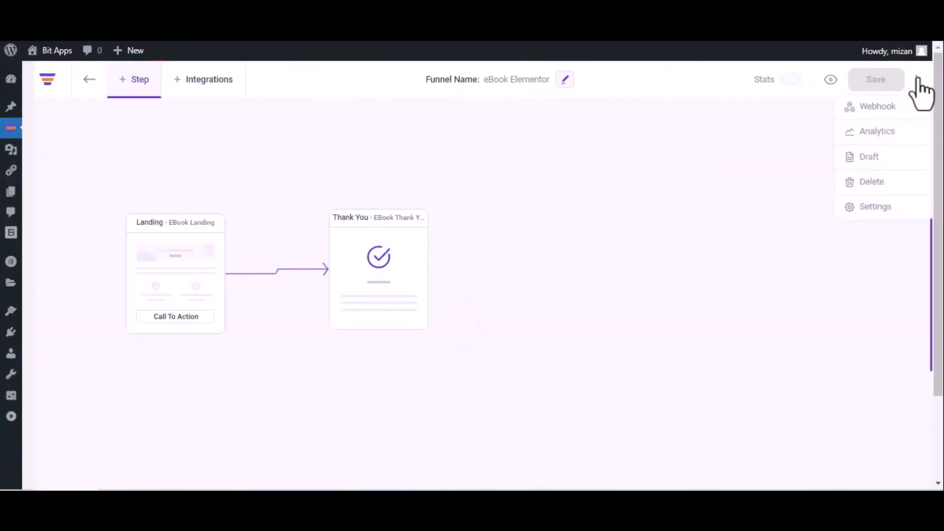
left_click(897, 107)
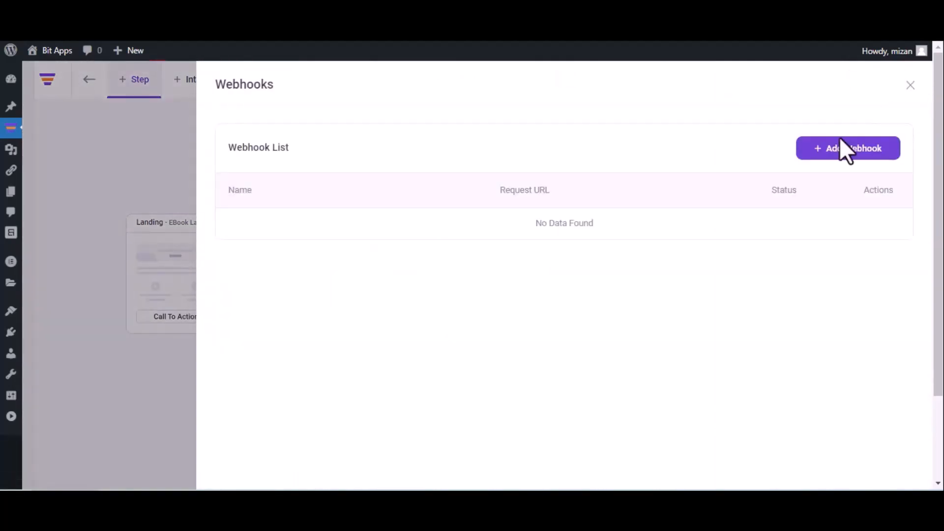
left_click(842, 153)
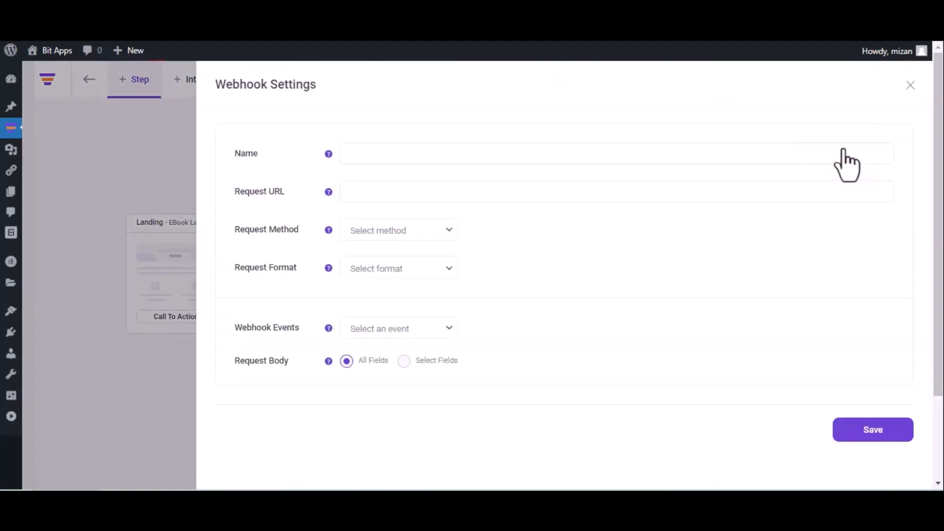
left_click(614, 159)
type("Bit Integratio")
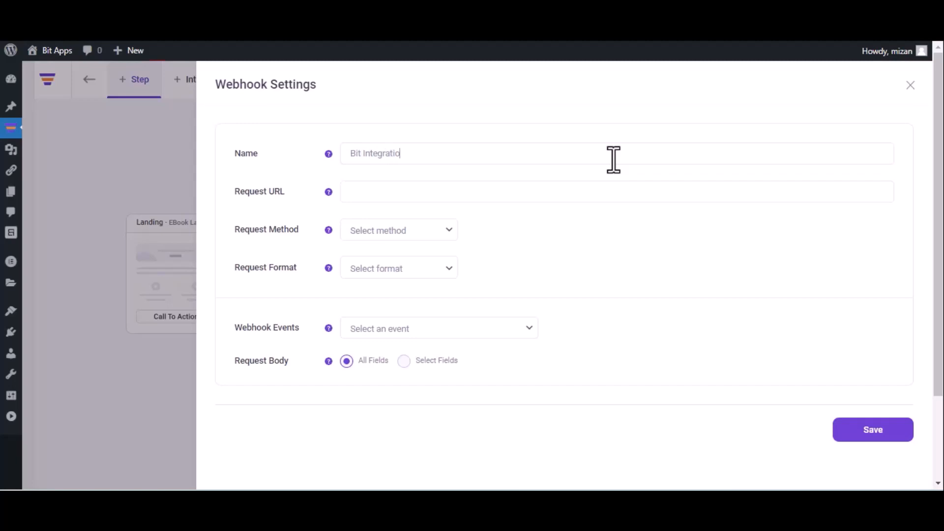
type("ns")
left_click(470, 190)
key("ctrl+v")
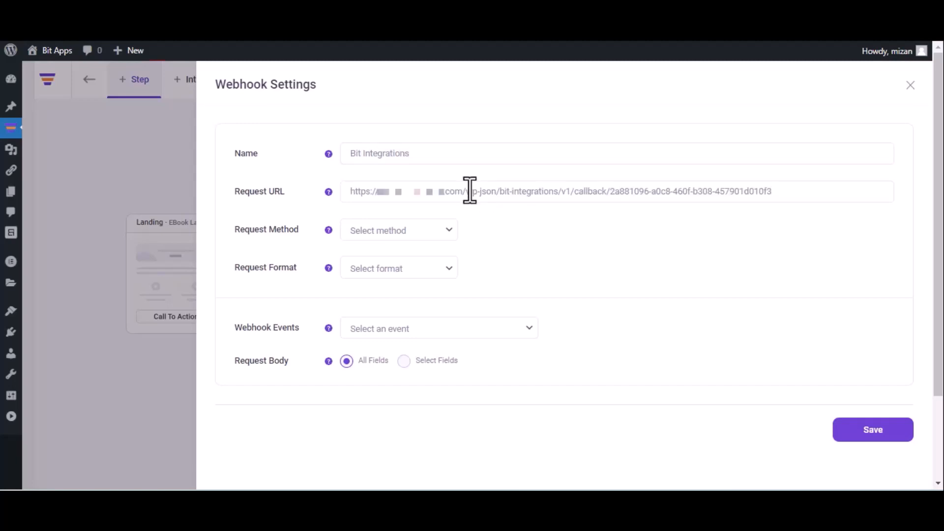
Set the webhook to POST JSON on After Optin Form Submitted (eBook Landing) and save it.
left_click(404, 236)
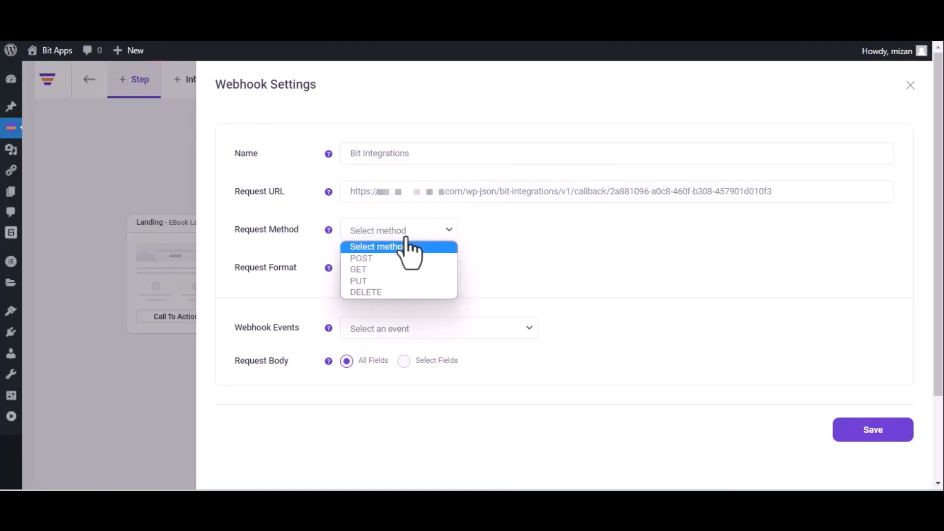
left_click(396, 260)
left_click(397, 268)
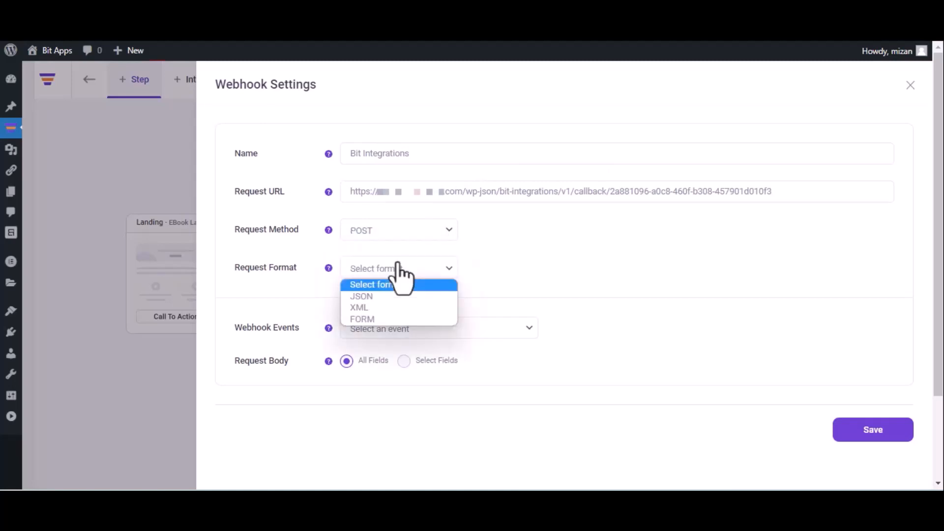
left_click(391, 296)
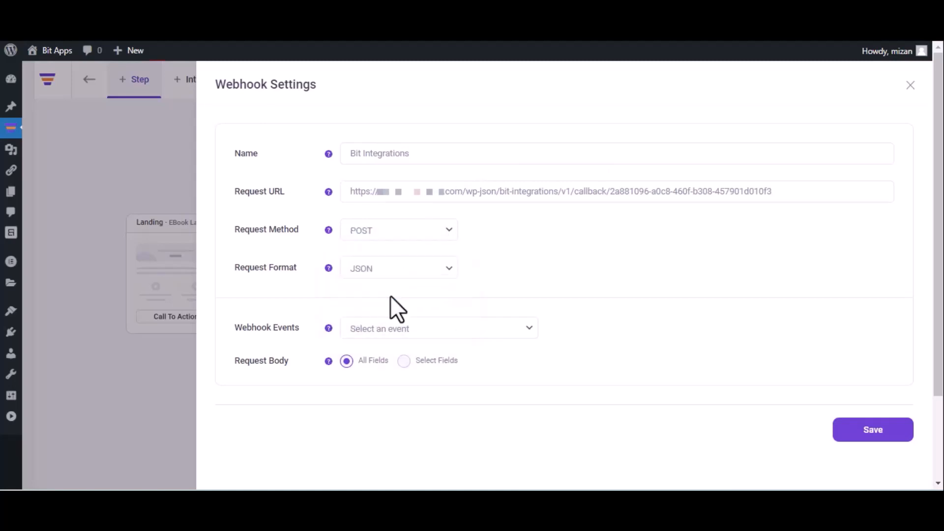
left_click(416, 334)
left_click(412, 358)
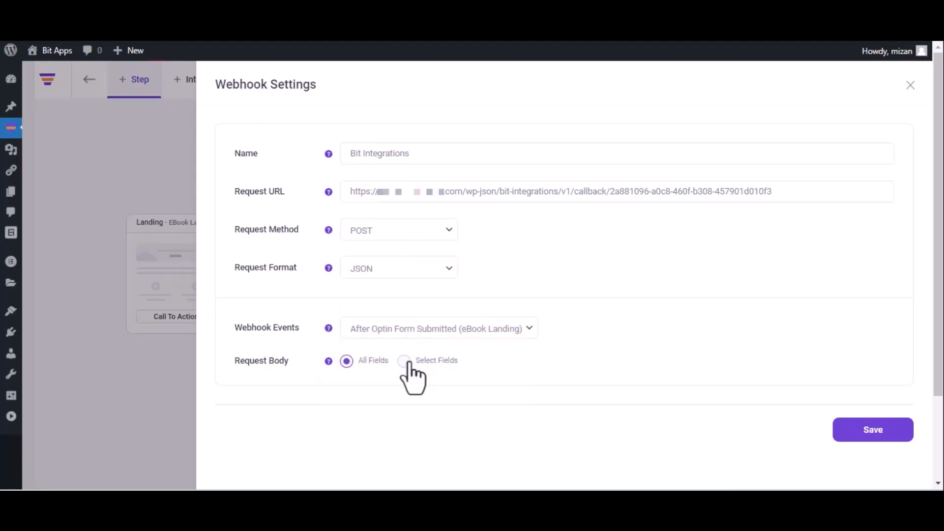
left_click(870, 433)
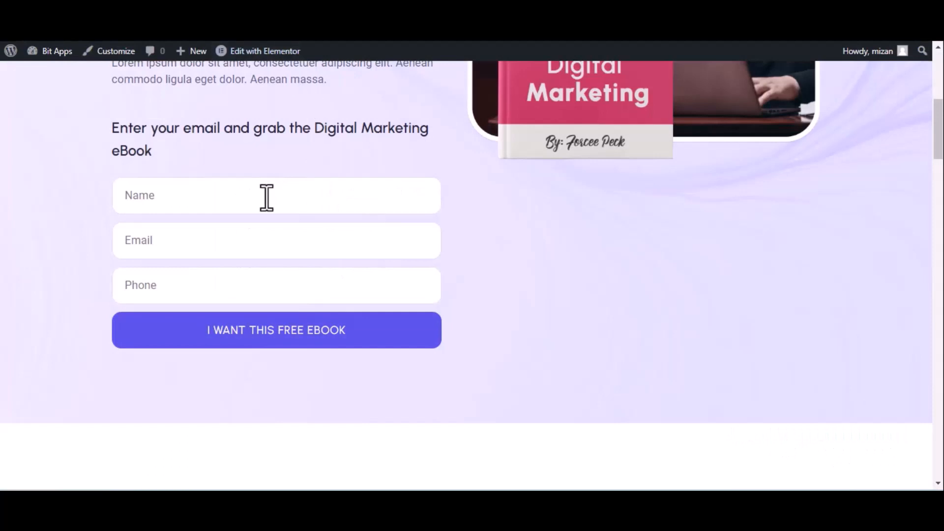
Submit the eBook opt-in form with name 'Bit Integrations', a test email and a phone number.
left_click(267, 197)
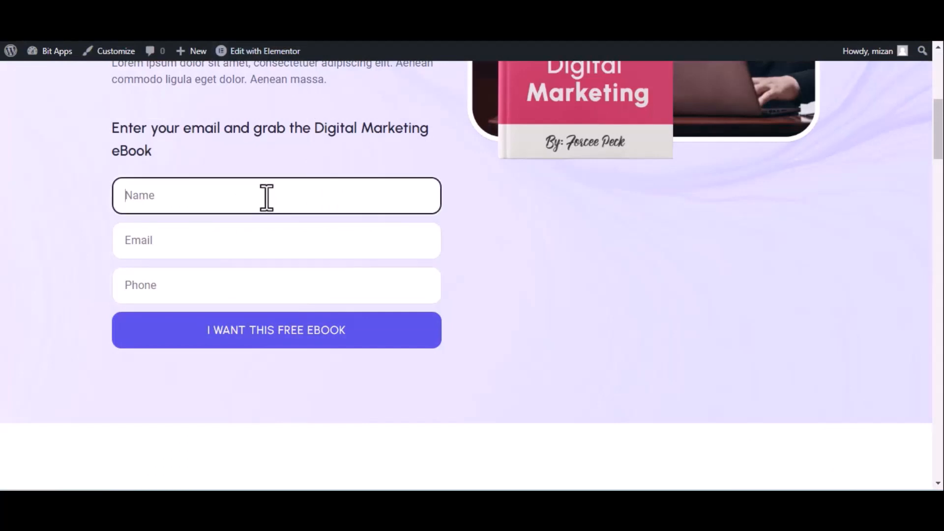
type("Bit Integrations")
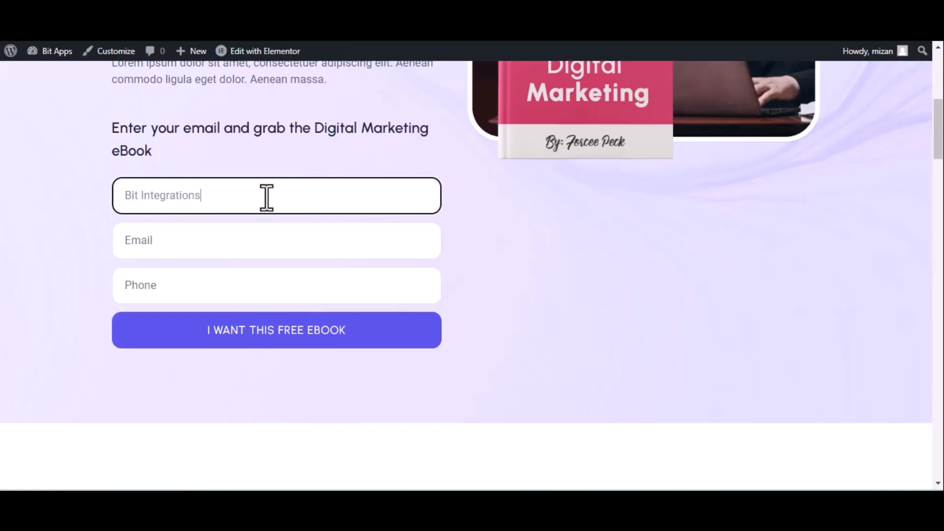
left_click(209, 251)
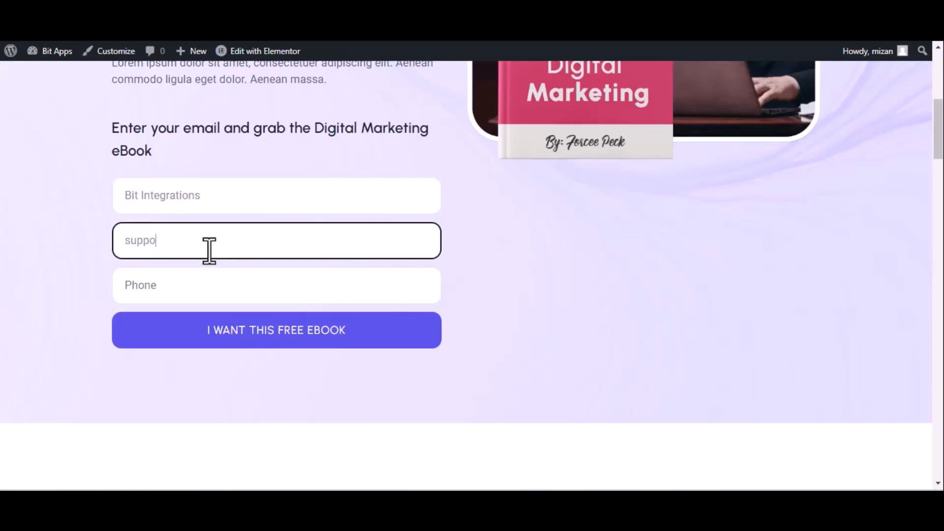
left_click(210, 284)
type("44455")
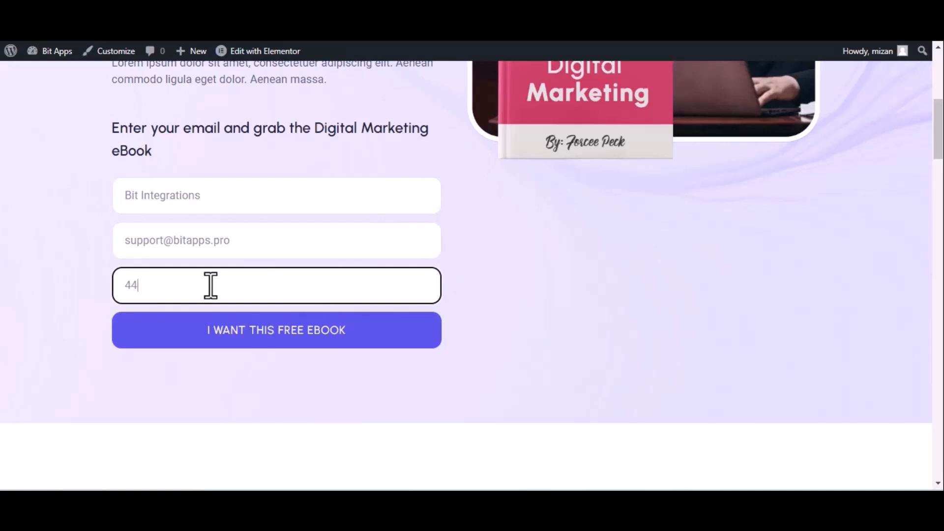
type("5666")
left_click(242, 331)
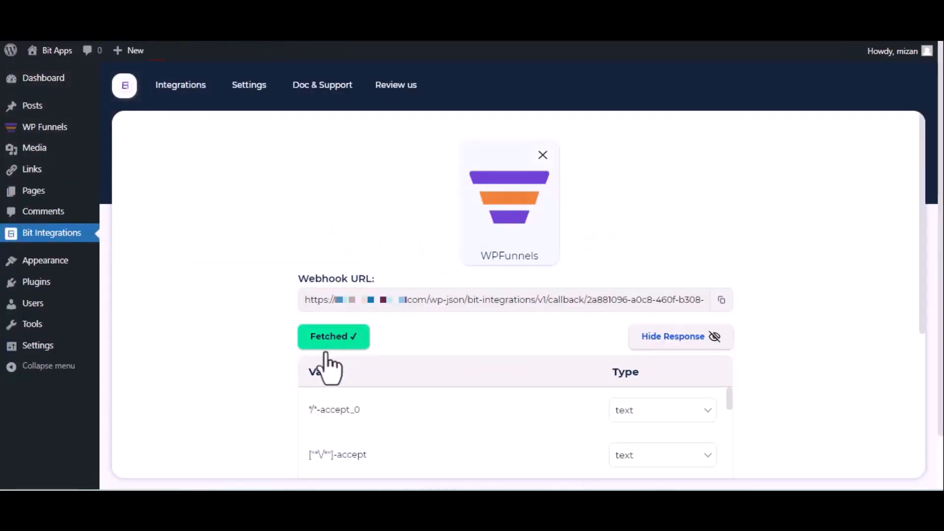
Proceed to the action list, search 'we' and choose Web Hooks as the action.
scroll(330, 347, "down", 5)
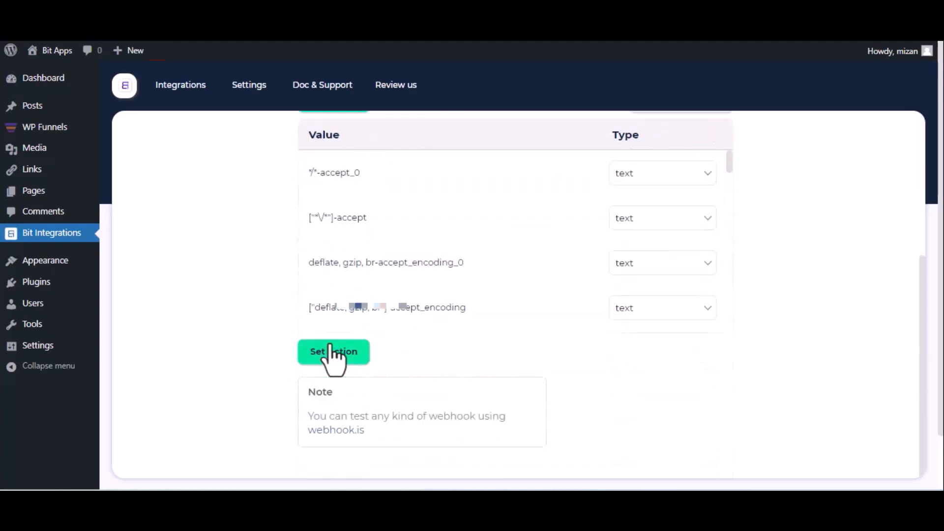
left_click(331, 349)
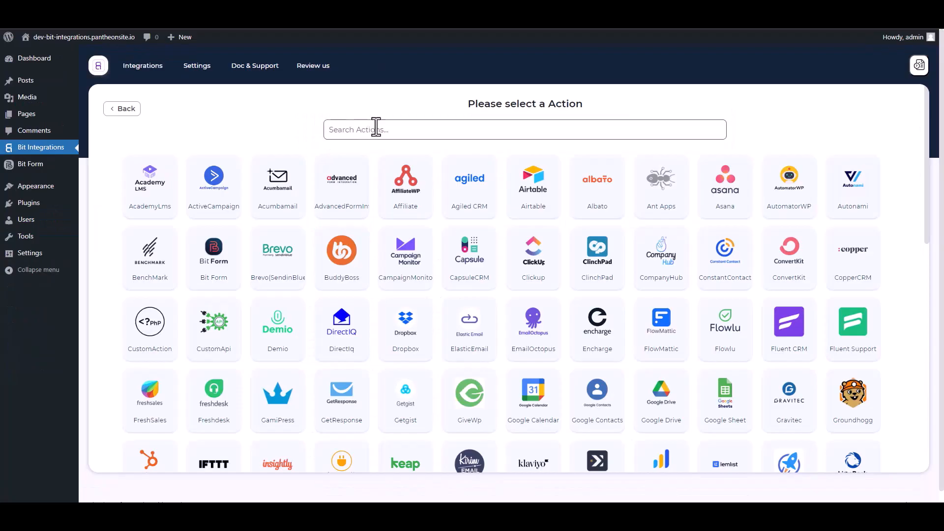
left_click(382, 129)
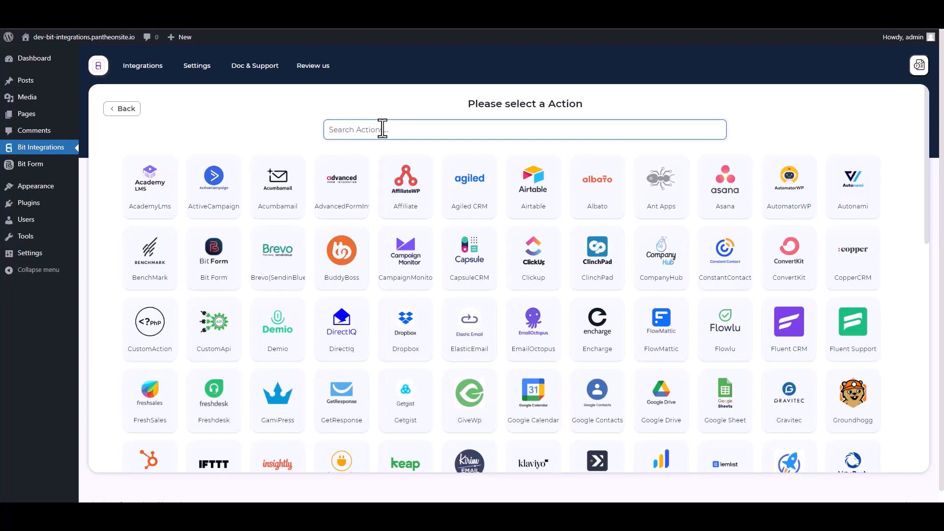
type("web")
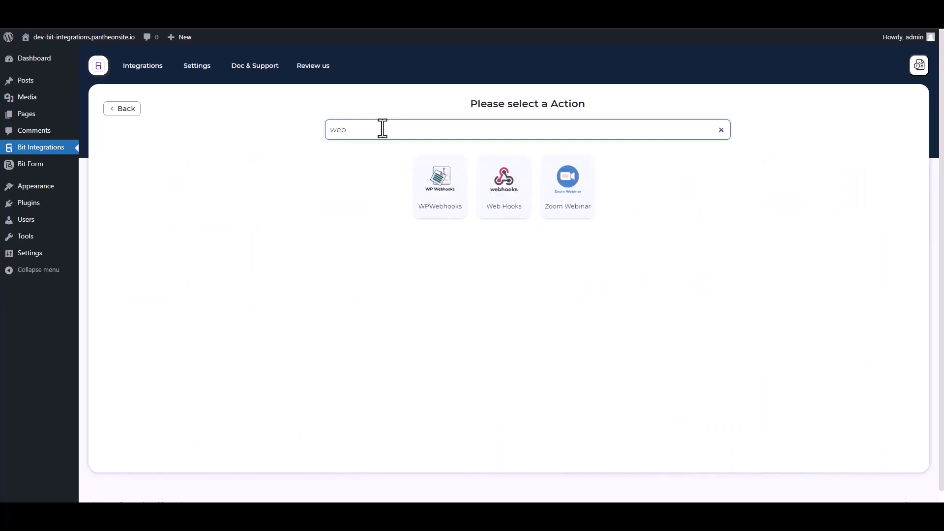
left_click(506, 212)
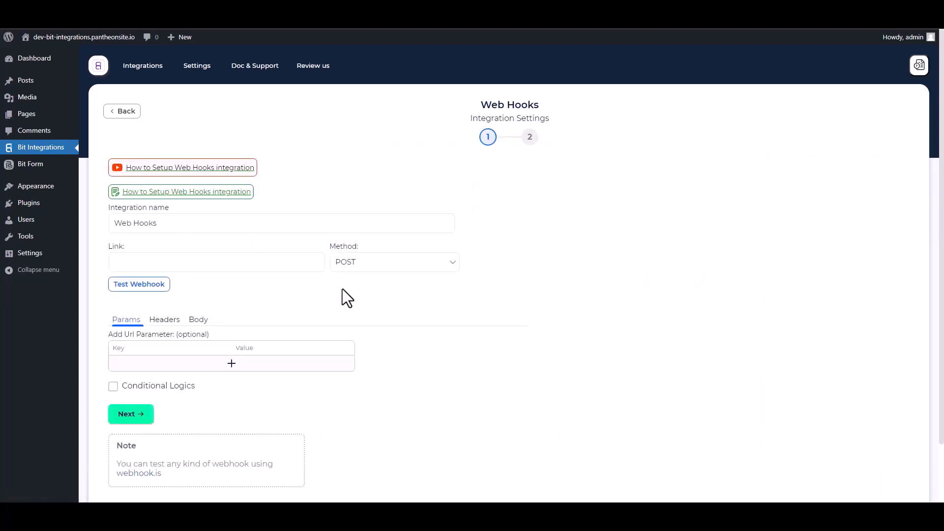
In the Body settings, enable Send All Data with Content-Type application/json.
scroll(305, 300, "down", 1)
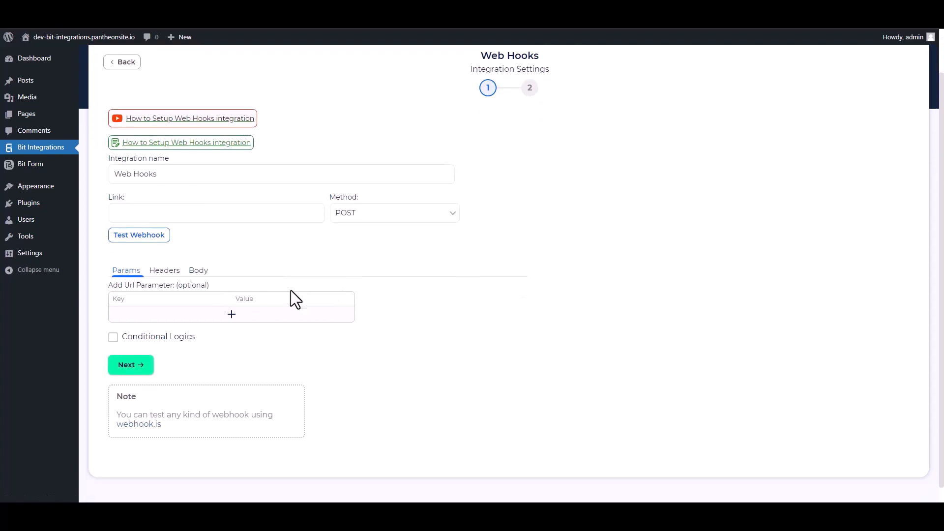
left_click(198, 271)
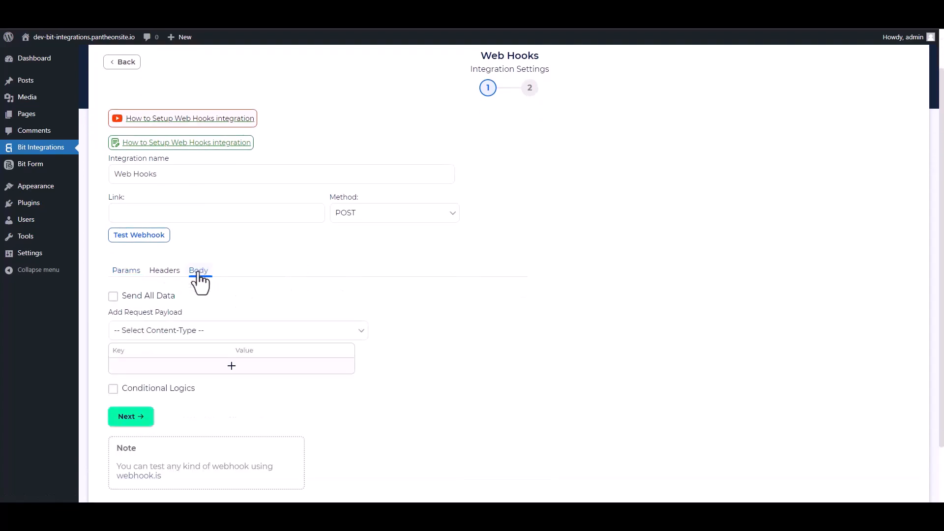
left_click(114, 297)
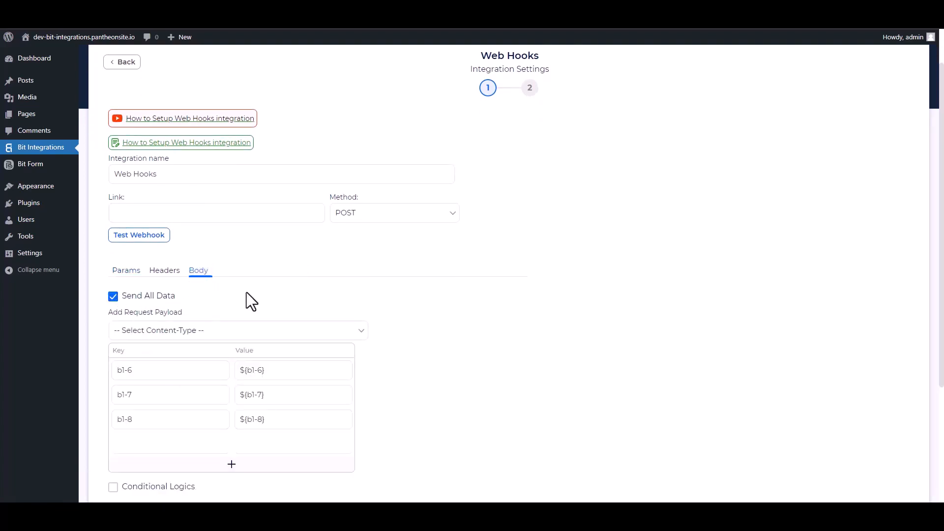
left_click(190, 333)
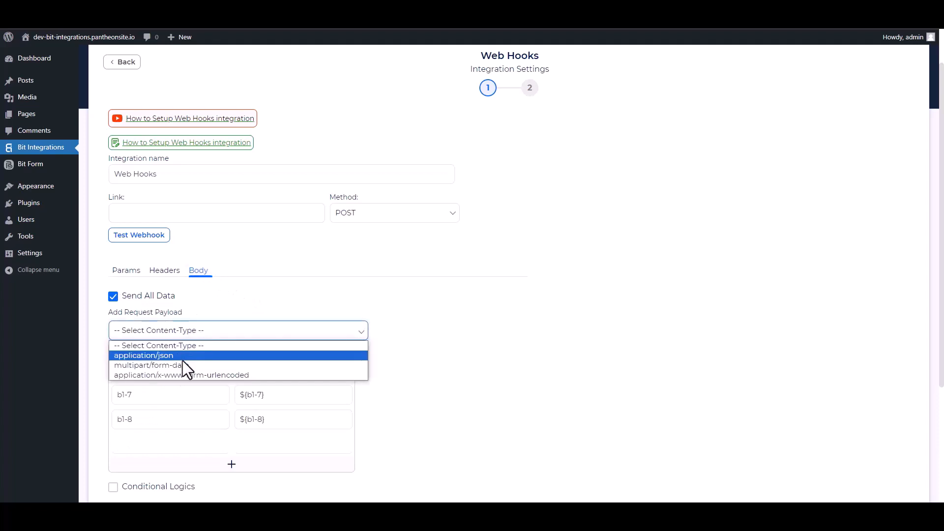
left_click(169, 356)
scroll(322, 288, "up", 1)
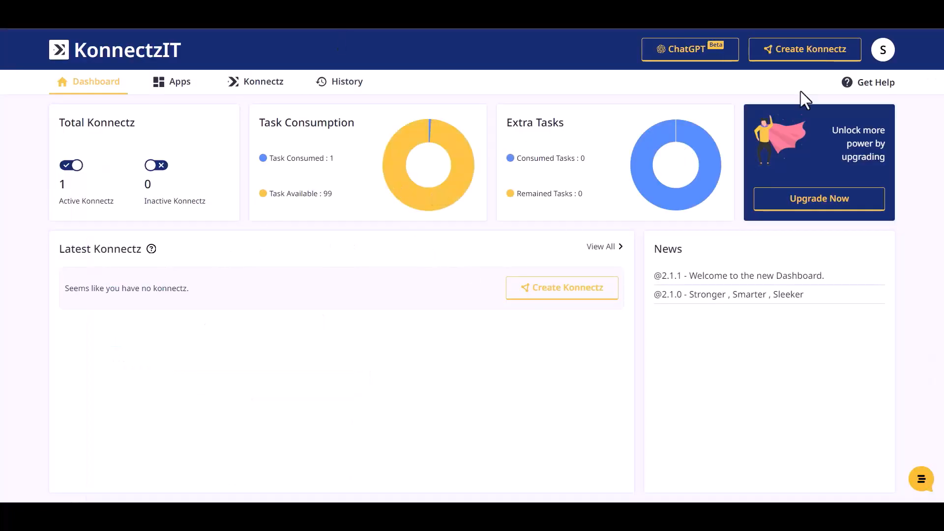
Create a new Konnectz with a Webhook trigger, copy its URL and capture the webhook response.
left_click(818, 51)
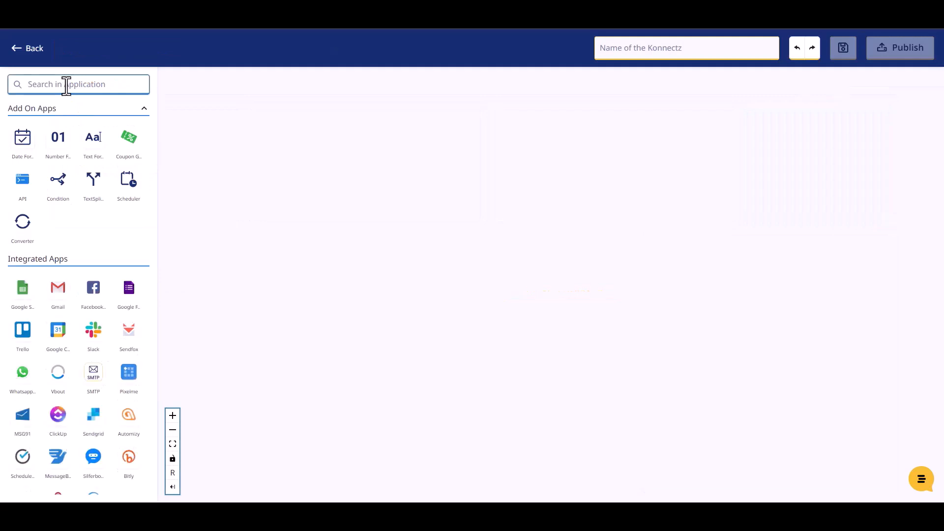
type("web")
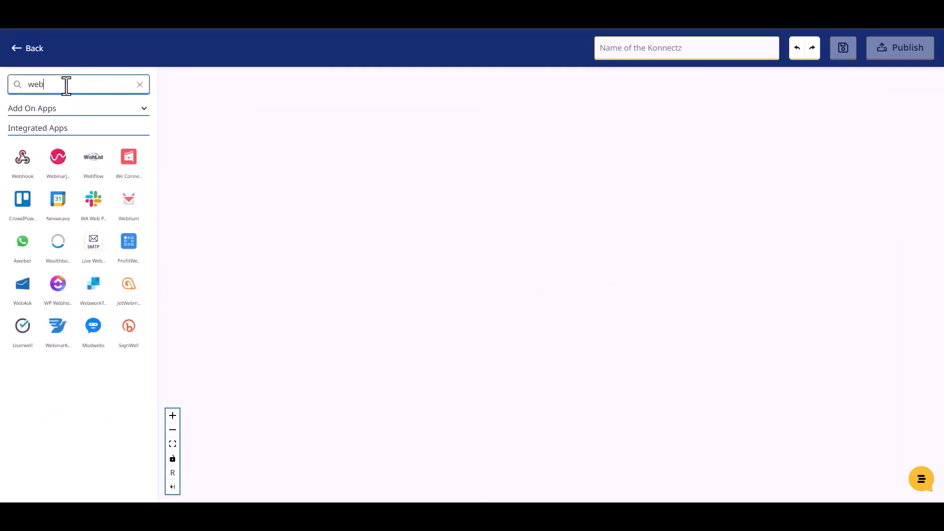
left_click_drag(23, 158, 290, 204)
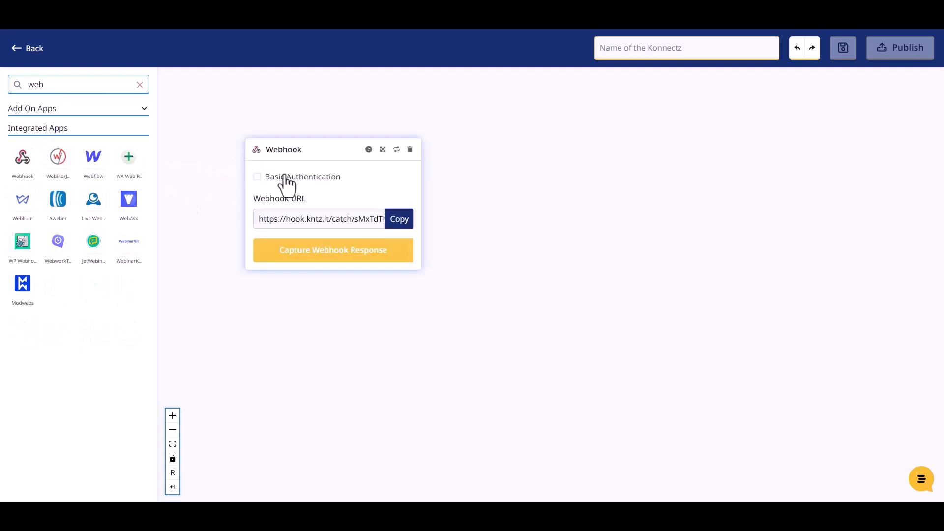
left_click(400, 226)
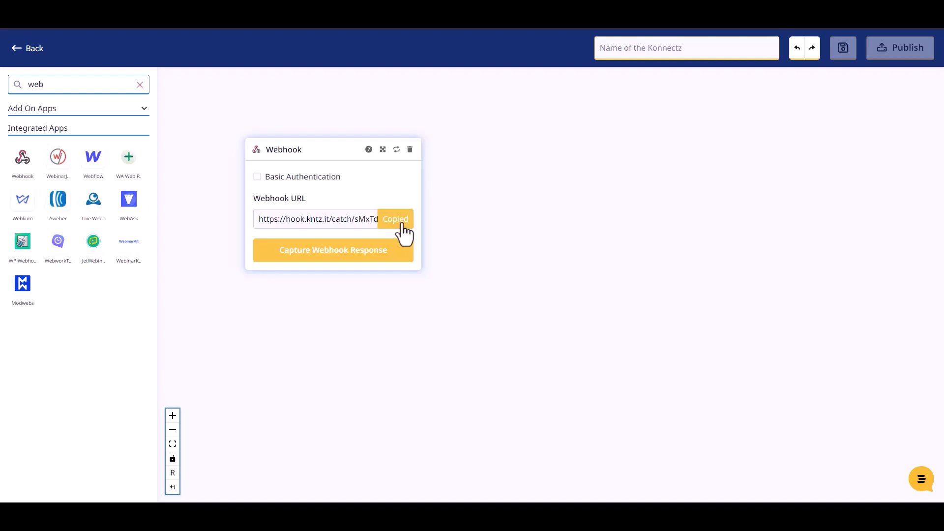
left_click(344, 255)
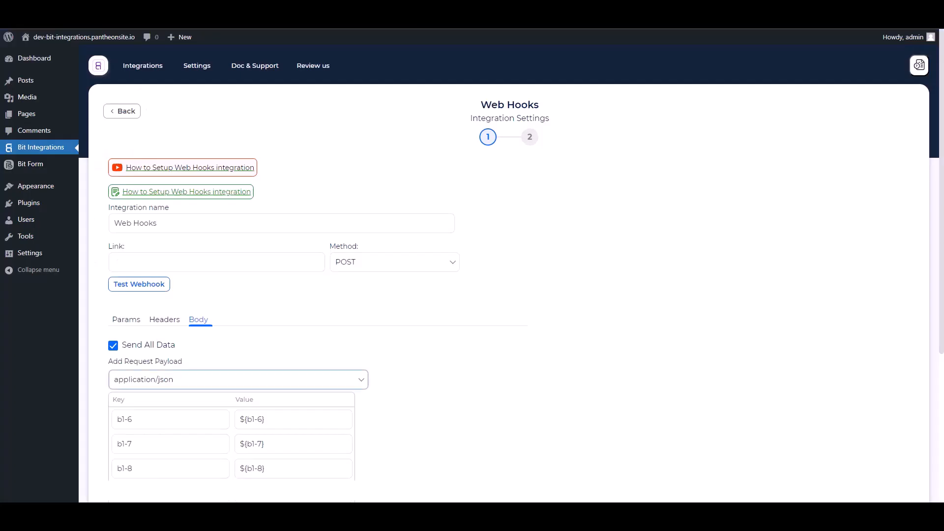
left_click(209, 264)
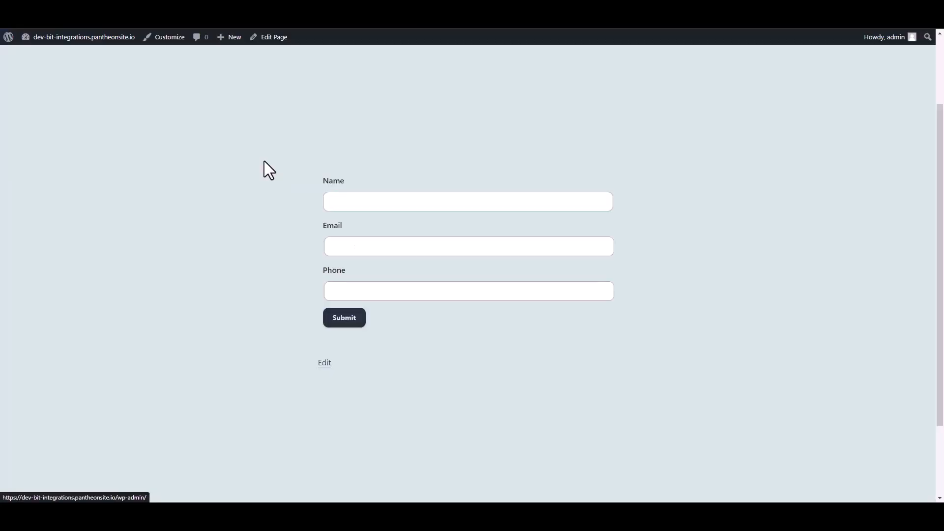
Submit the opt-in form again with a support email address and a phone number.
left_click(354, 202)
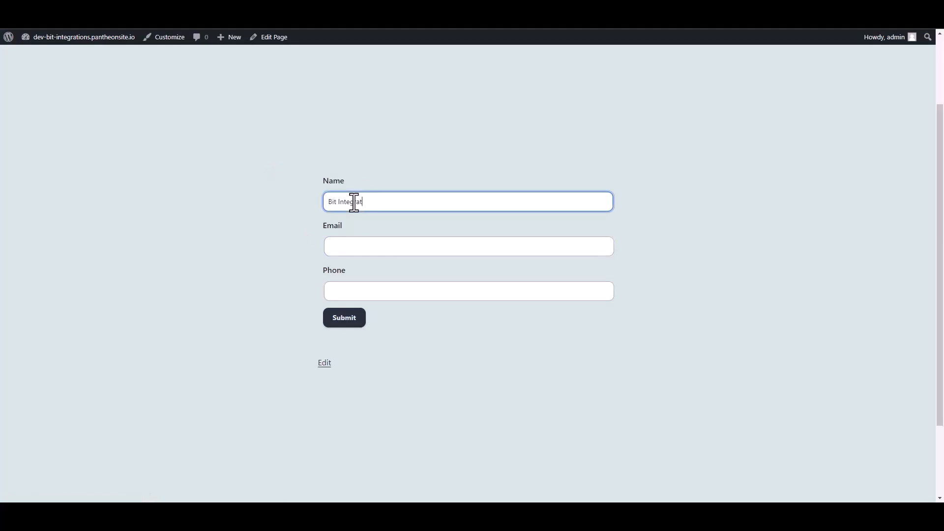
left_click(344, 248)
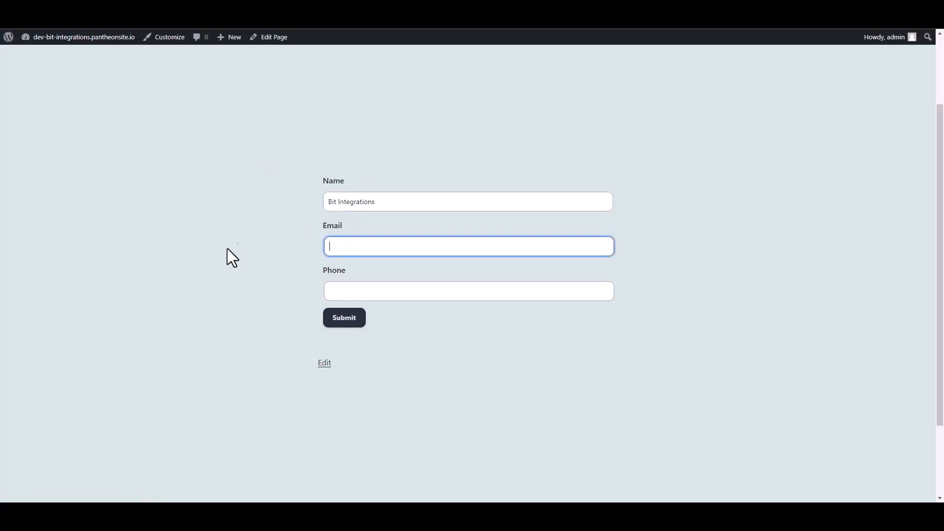
left_click(333, 294)
type("444555666")
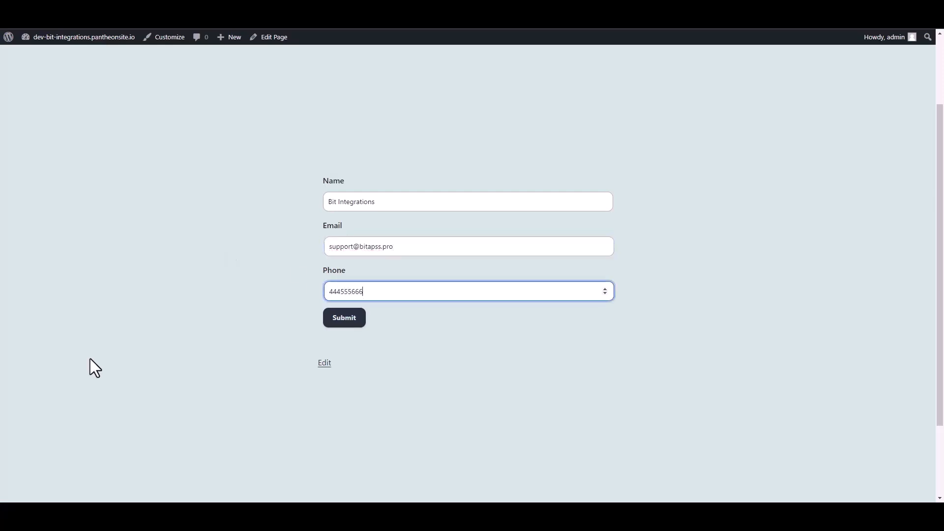
left_click(354, 322)
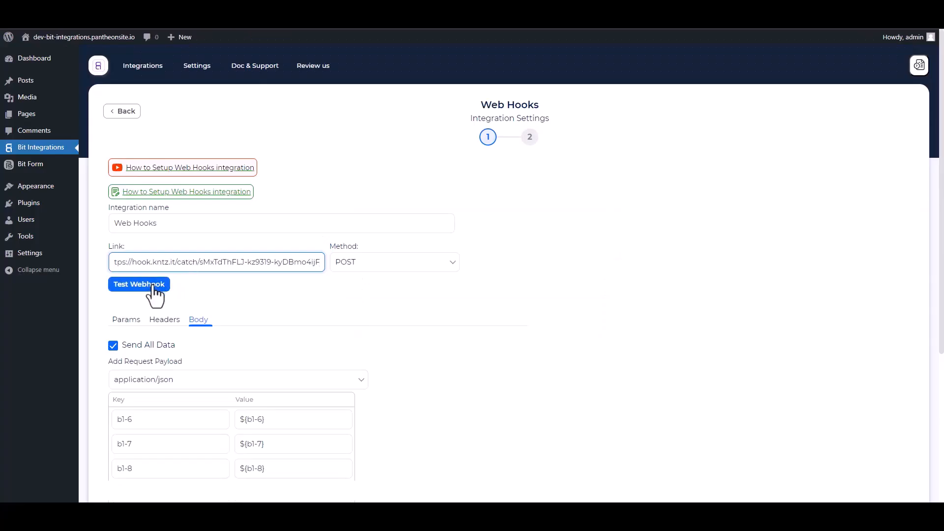
Test the webhook to the KonnectzIT link, then go Next and Finish & Save the integration.
left_click(153, 284)
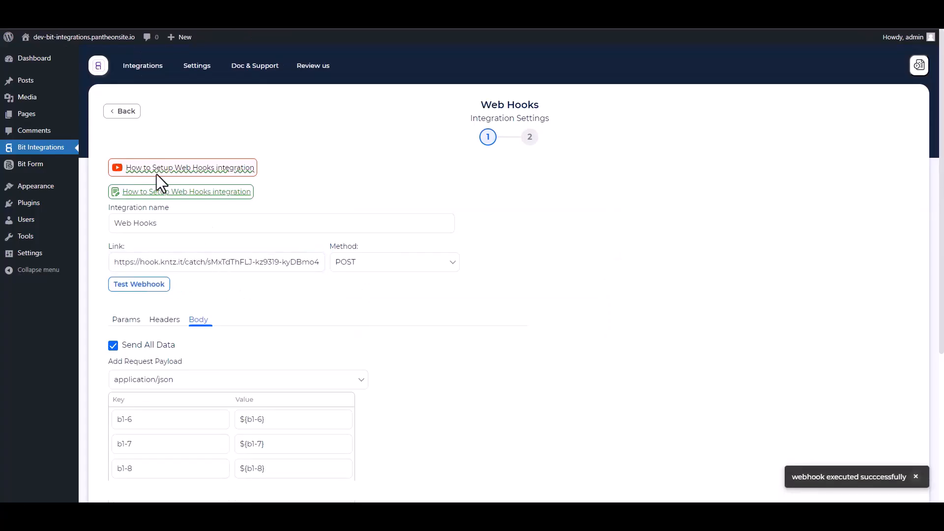
scroll(288, 266, "down", 5)
left_click(141, 348)
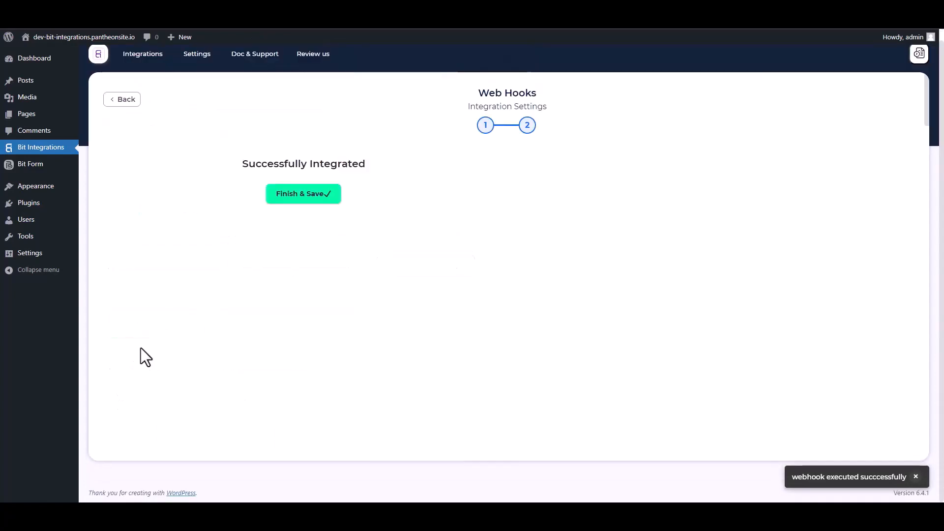
left_click(510, 196)
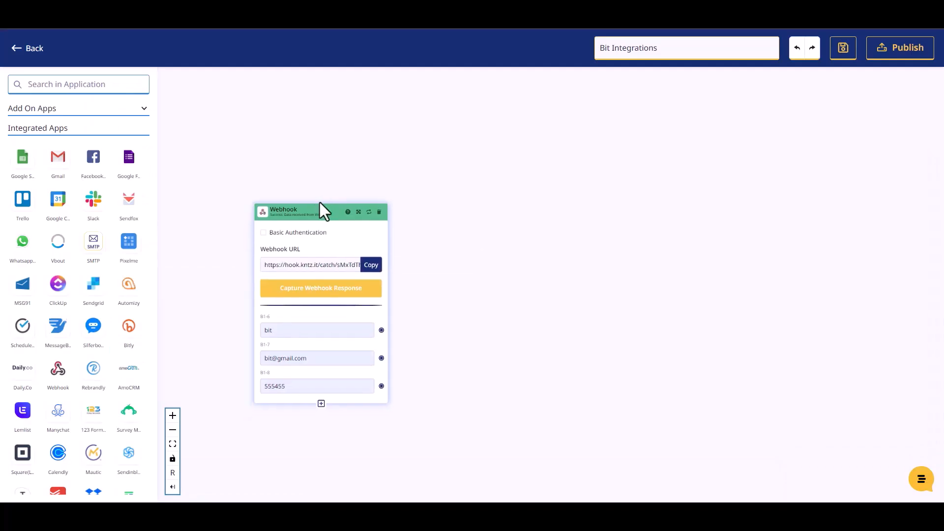
Add a Mailer Lite step to the canvas with the Create Or Update Subscriber action.
left_click_drag(318, 206, 314, 186)
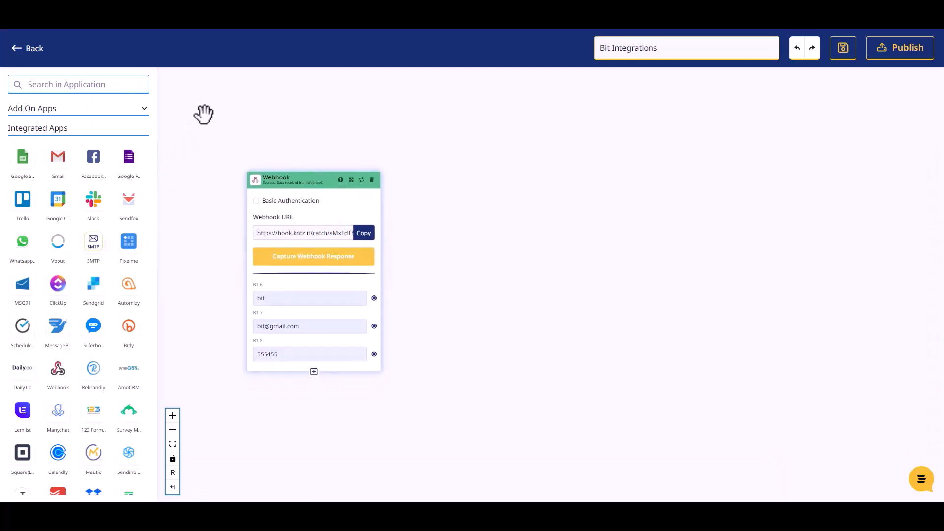
left_click(72, 83)
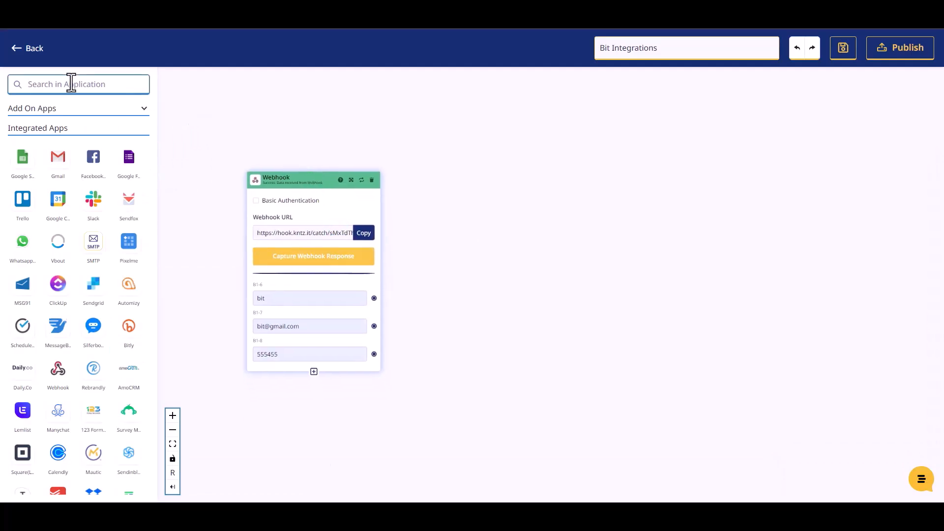
type("mailer")
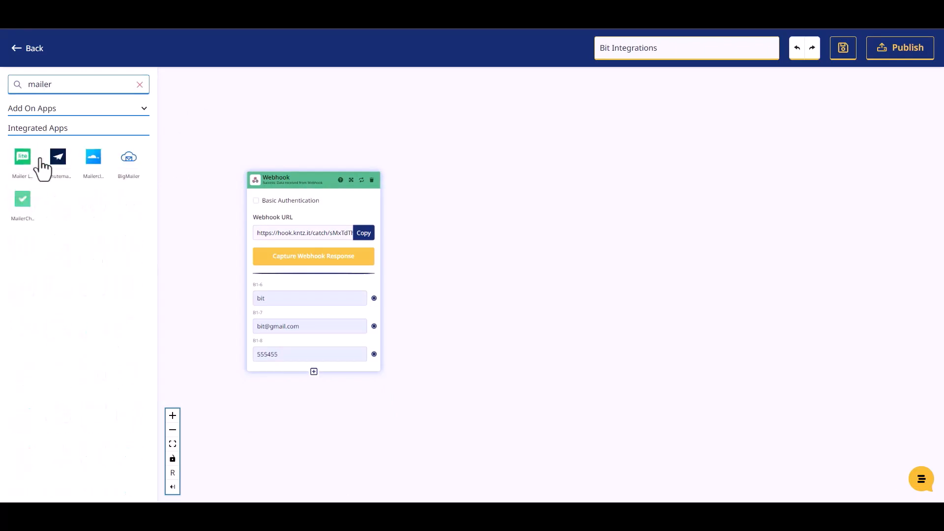
left_click_drag(25, 165, 502, 219)
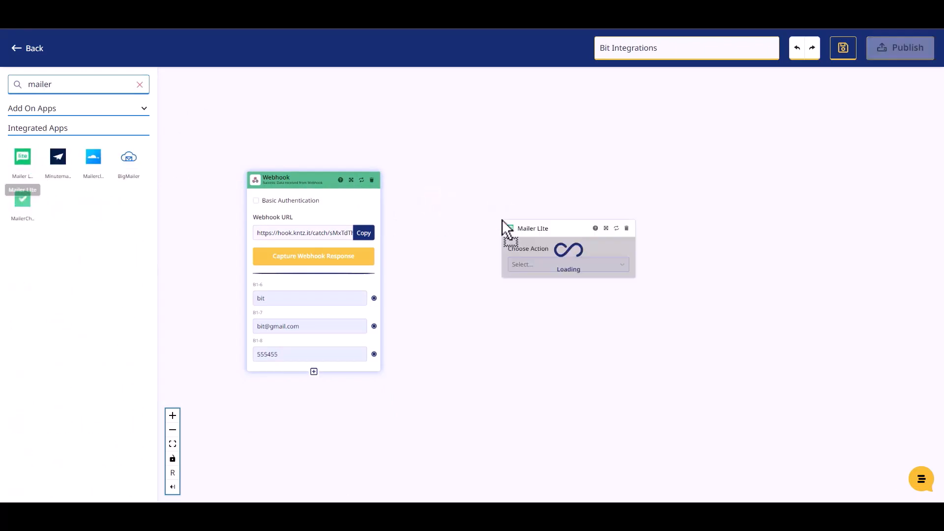
left_click(523, 264)
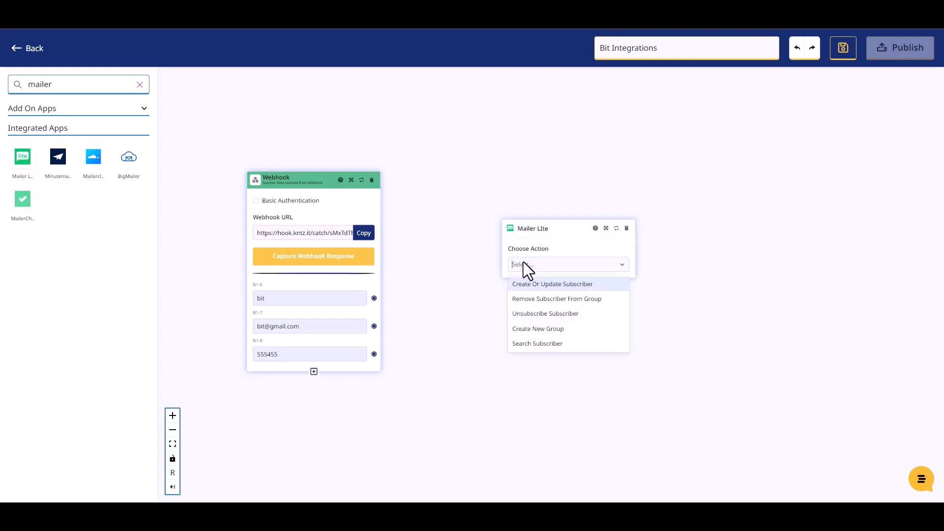
left_click(539, 289)
Select Mailer LIte Account #1, pick a subscriber group and set status to Active.
left_click(528, 301)
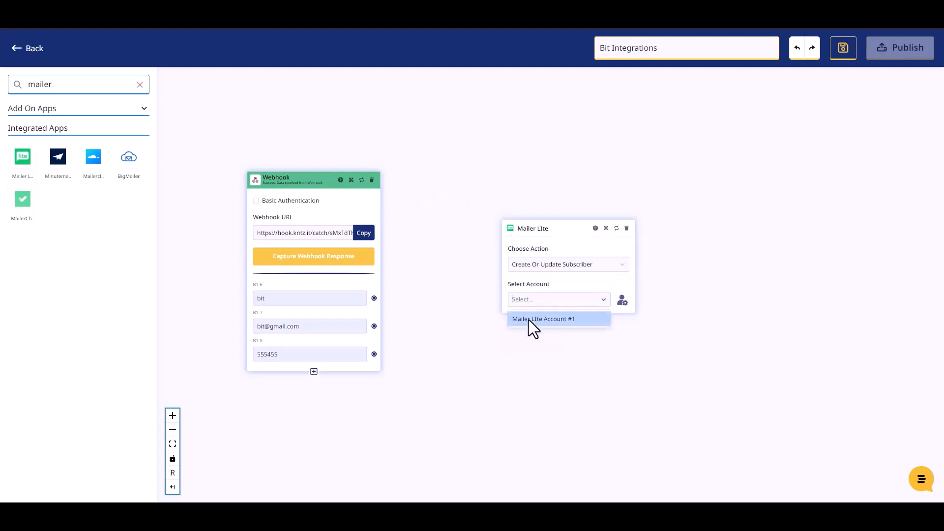
left_click(530, 318)
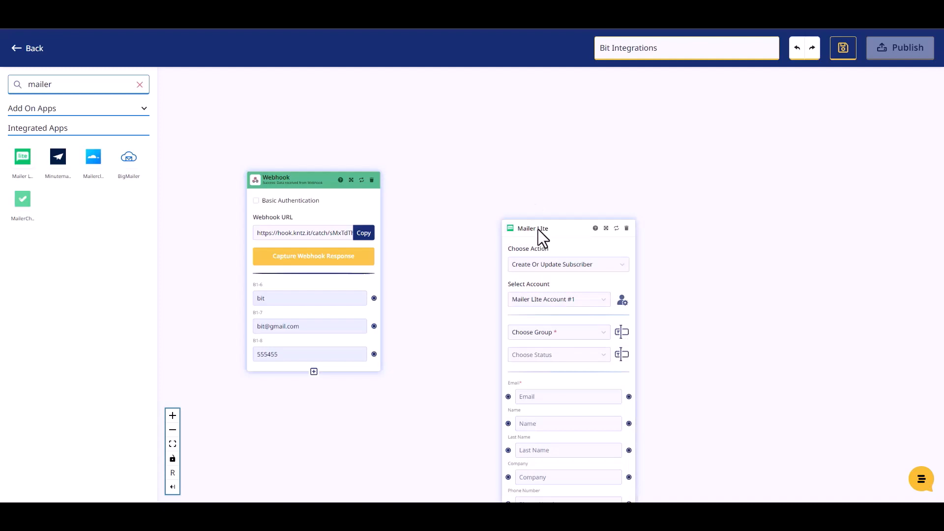
left_click_drag(538, 229, 482, 142)
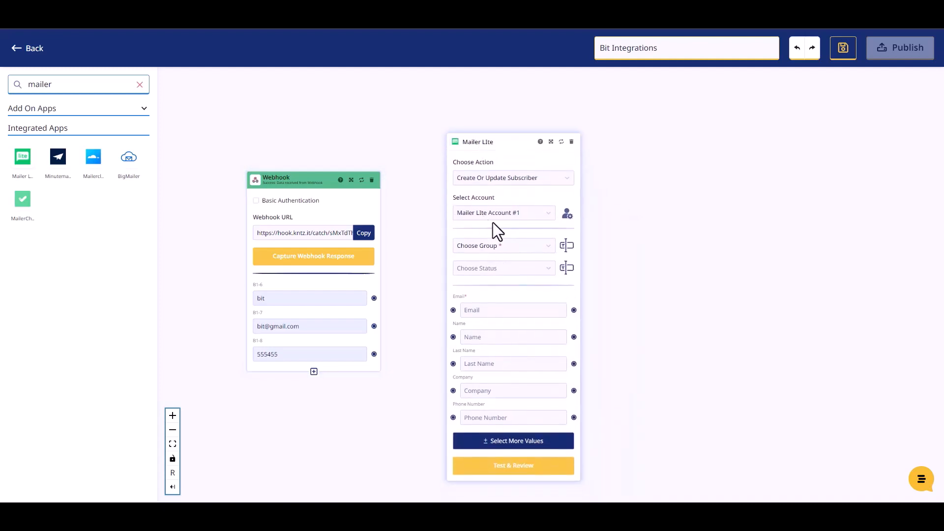
left_click(498, 246)
left_click(491, 267)
left_click(498, 267)
left_click(474, 292)
left_click_drag(481, 143, 478, 127)
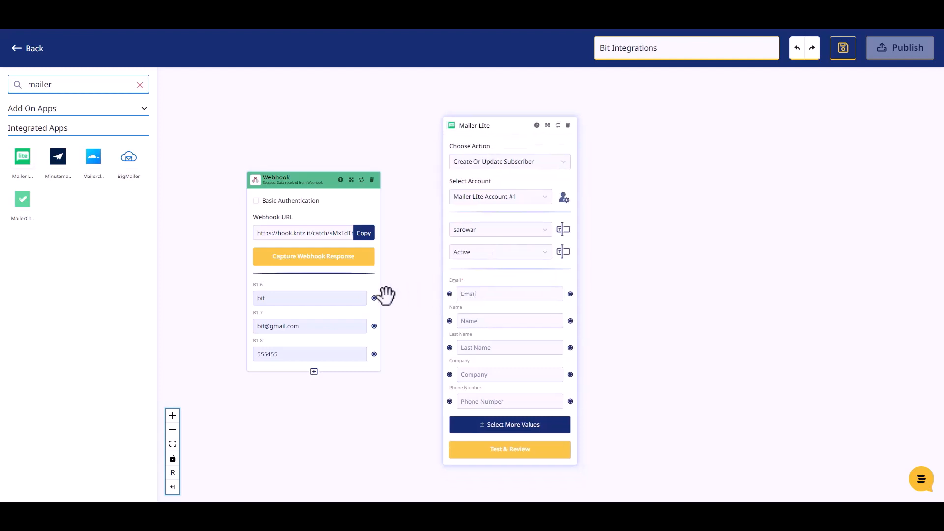
left_click_drag(374, 299, 449, 320)
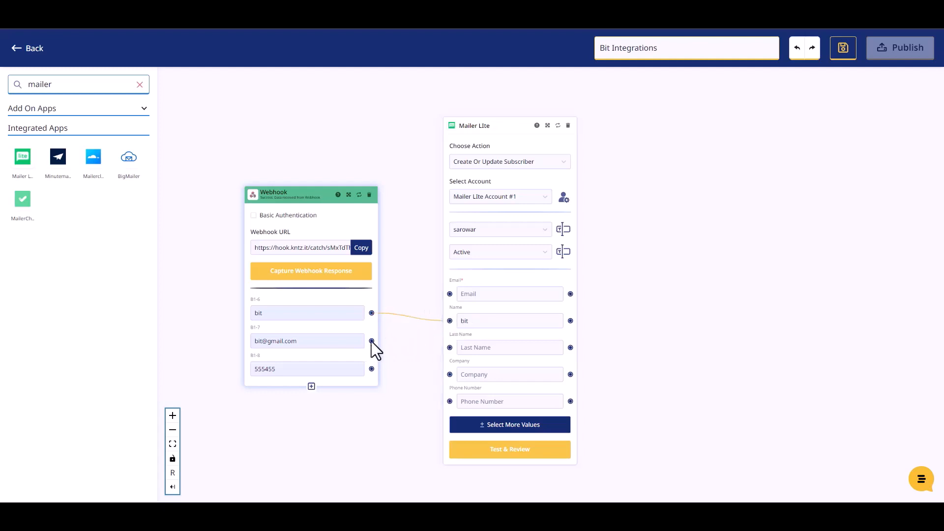
left_click_drag(372, 341, 449, 294)
left_click_drag(371, 368, 447, 400)
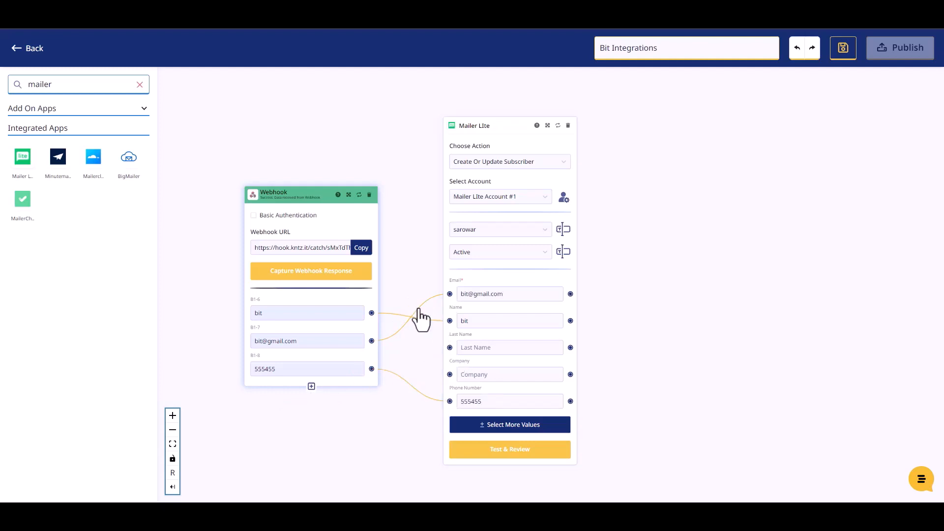
Test the Mailer Lite step, confirming the returned subscriber Id and active status, then publish the konnect.
left_click(512, 454)
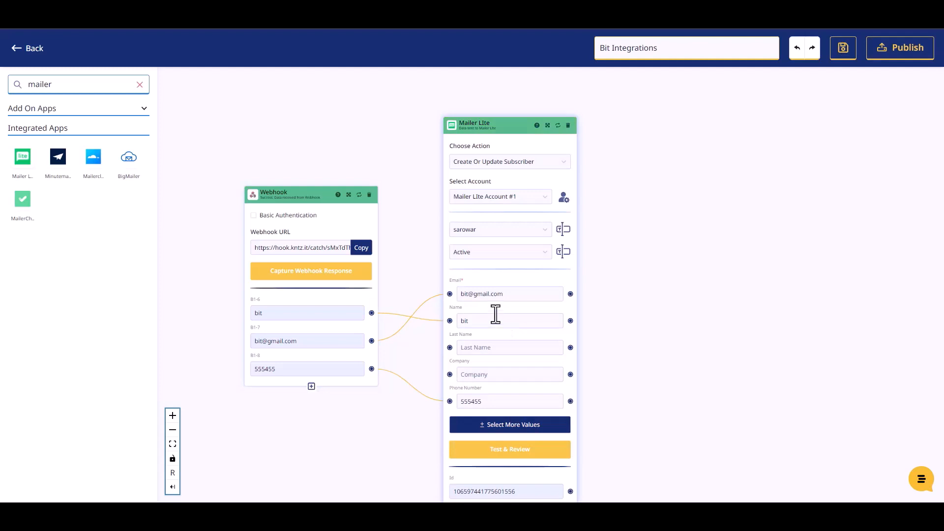
scroll(615, 349, "down", 2)
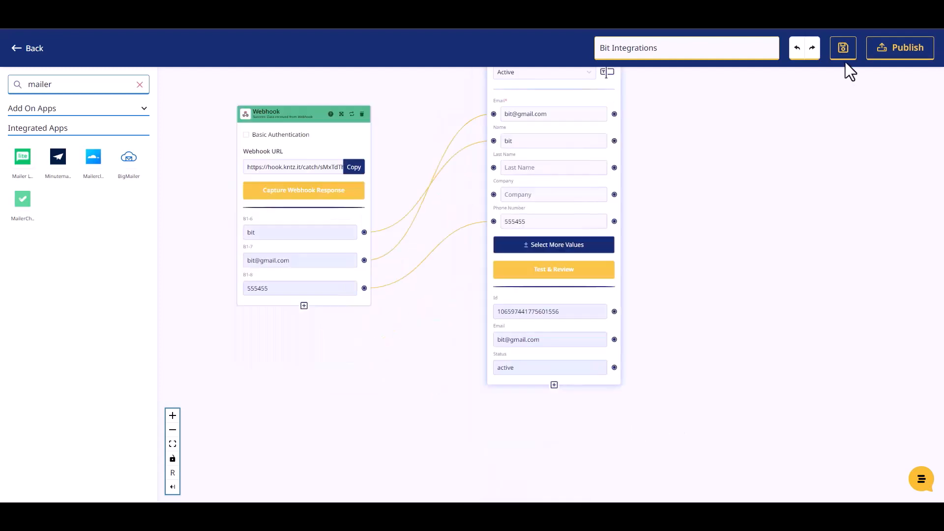
left_click(889, 50)
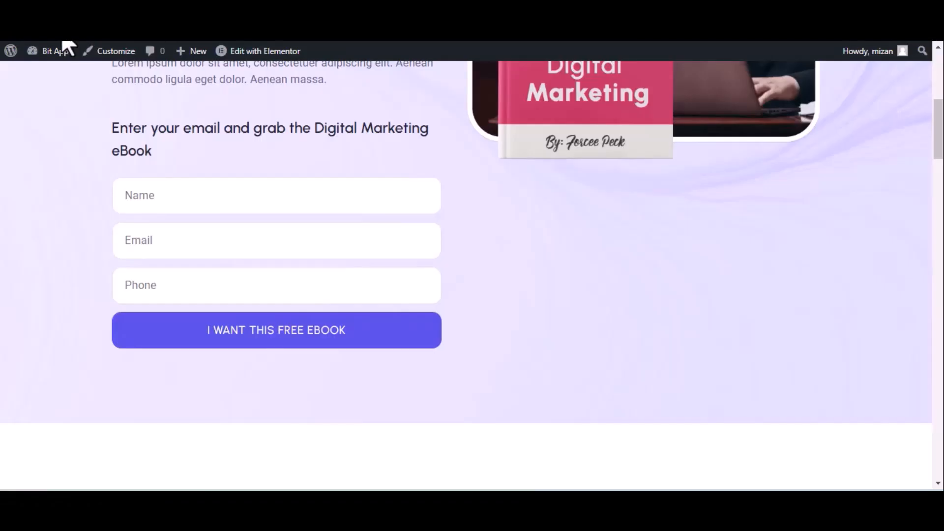
Reload the ebook opt-in page and submit it with name 'Bit integrations', a test email and phone number.
left_click(63, 43)
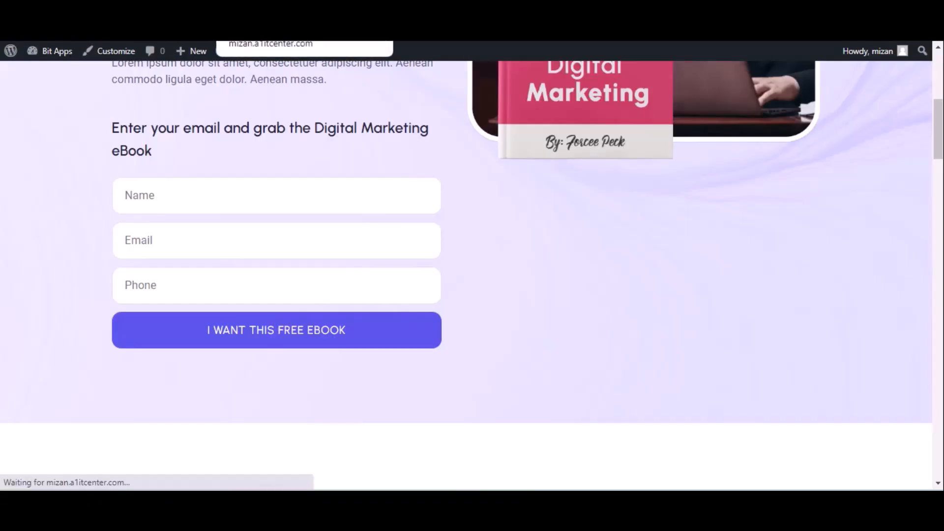
left_click(167, 196)
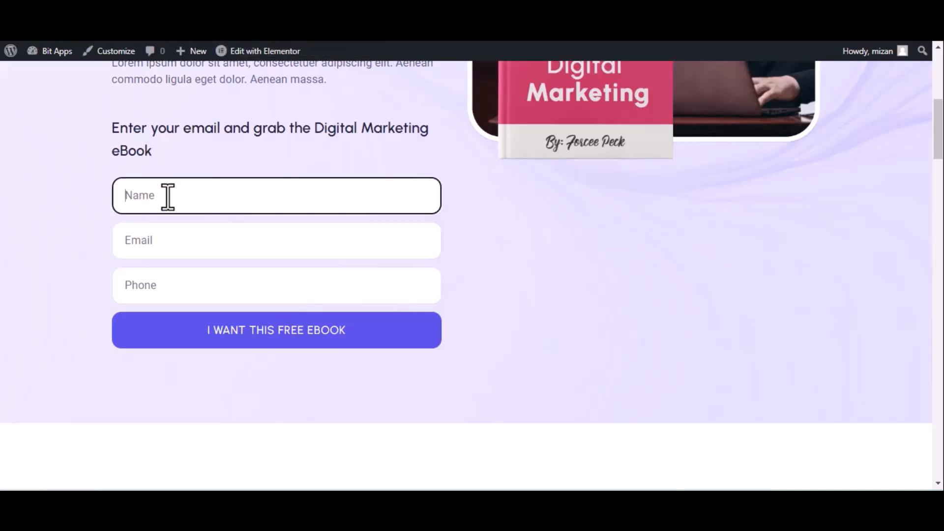
type("Bit integrations")
left_click(207, 241)
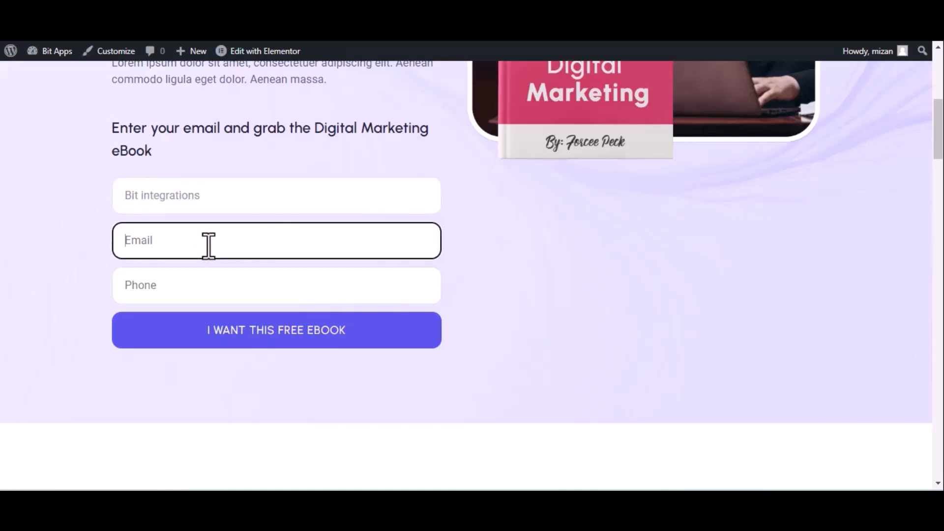
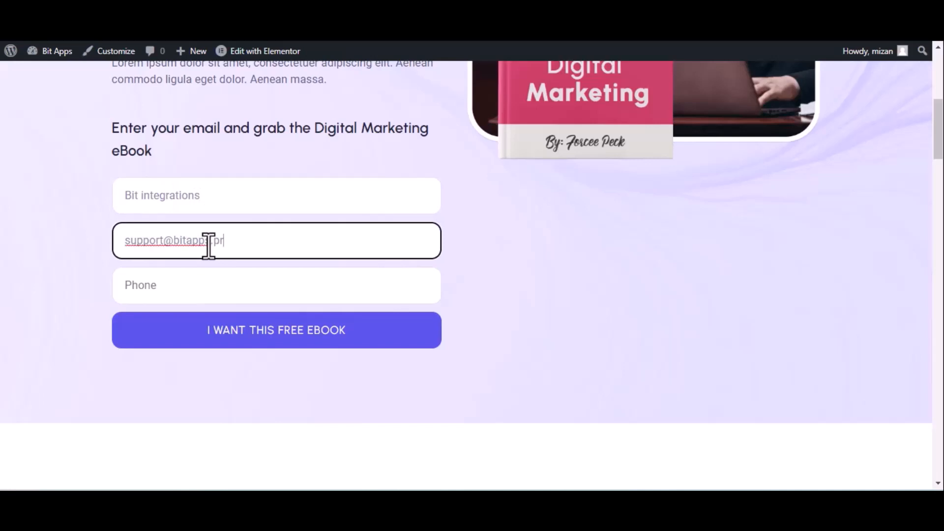
left_click(294, 293)
type("444555666")
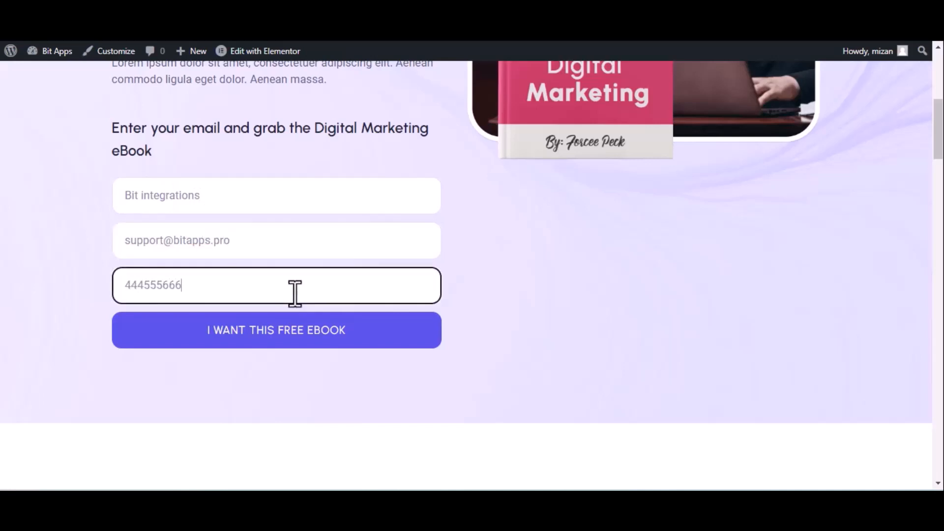
left_click(294, 329)
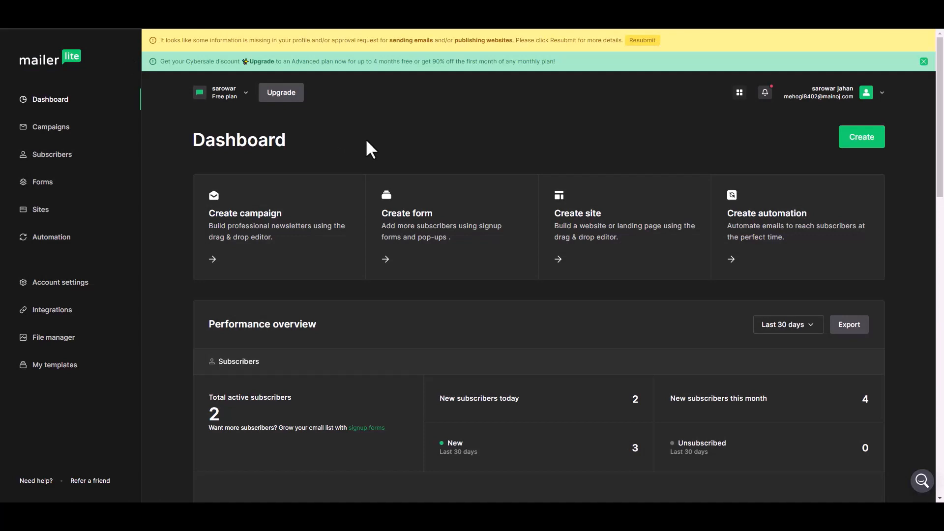
Open the new subscriber from the Subscribers list and check their name, group and phone details.
left_click(300, 212)
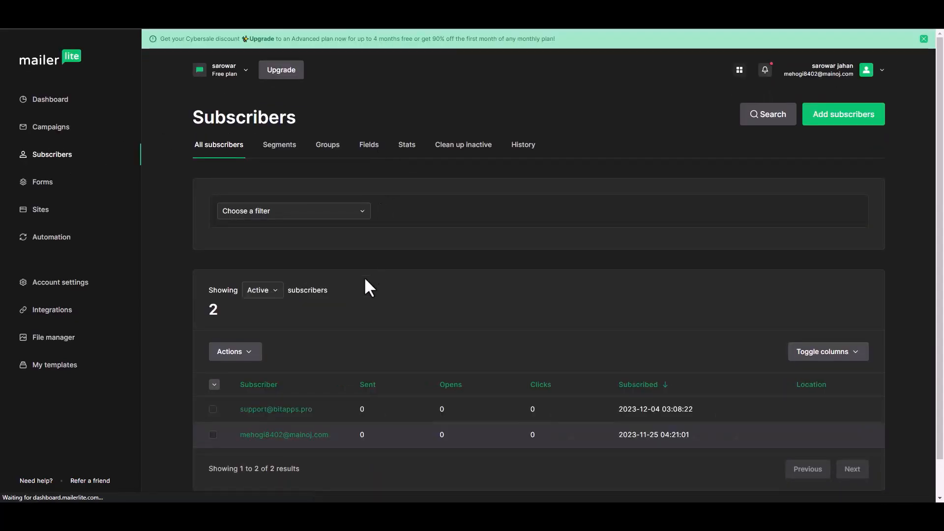
scroll(334, 393, "down", 1)
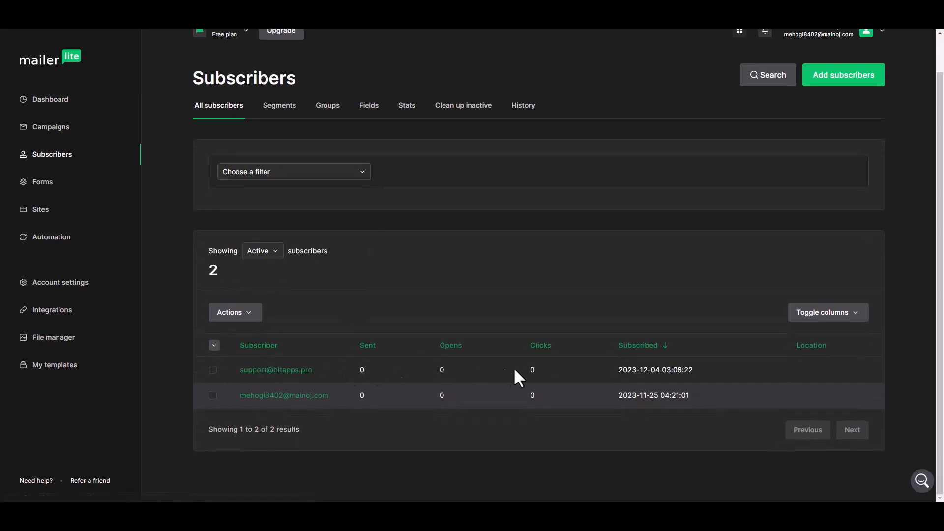
left_click(295, 371)
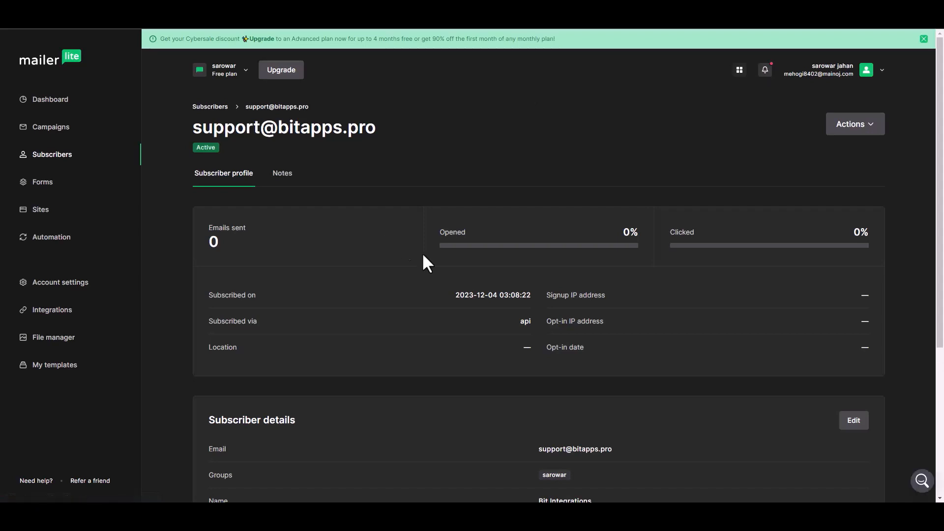
scroll(427, 255, "down", 3)
scroll(436, 261, "down", 1)
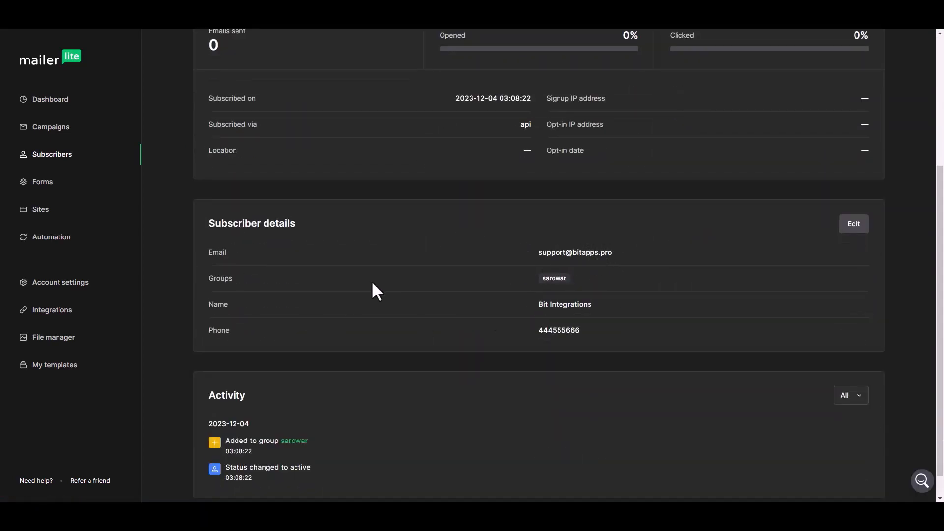
scroll(446, 322, "up", 4)
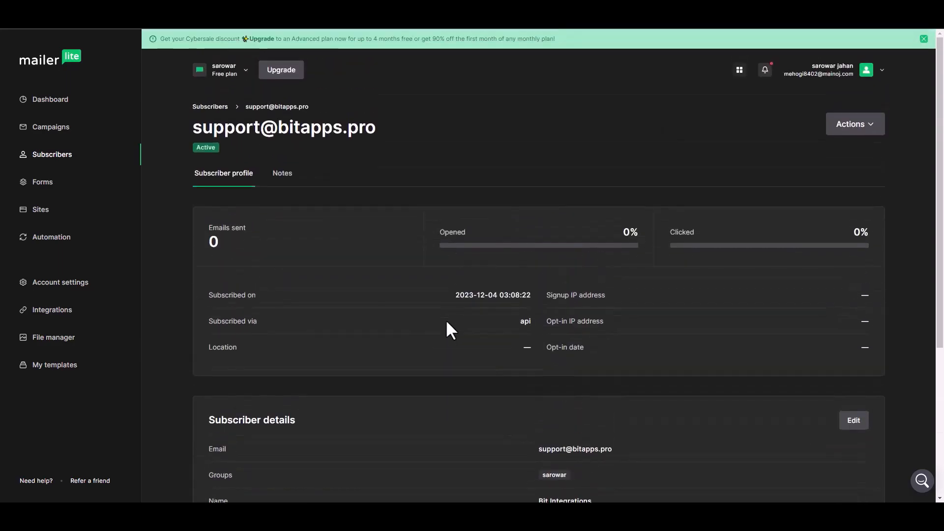